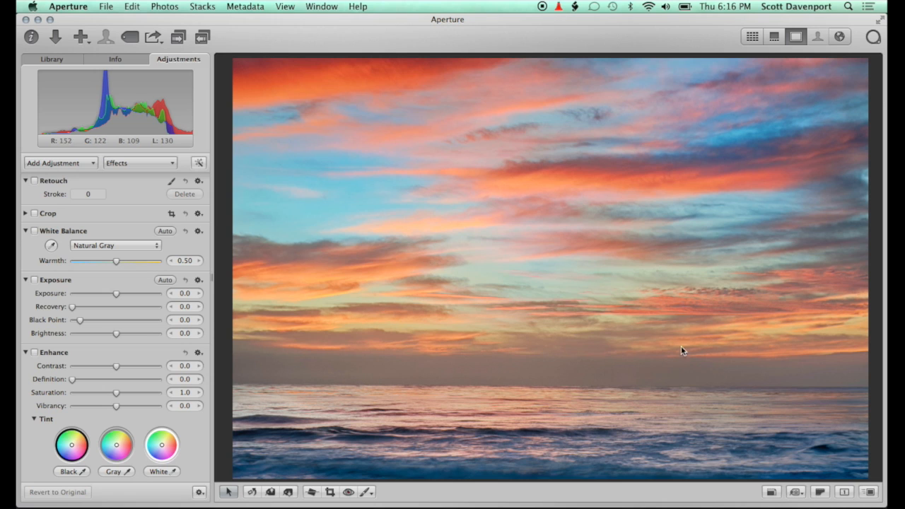
- Switch from Aperture to the sunset photo opened in Perfect Photo Suite 8
{"action": "right_click", "coordinate": [584, 248]}
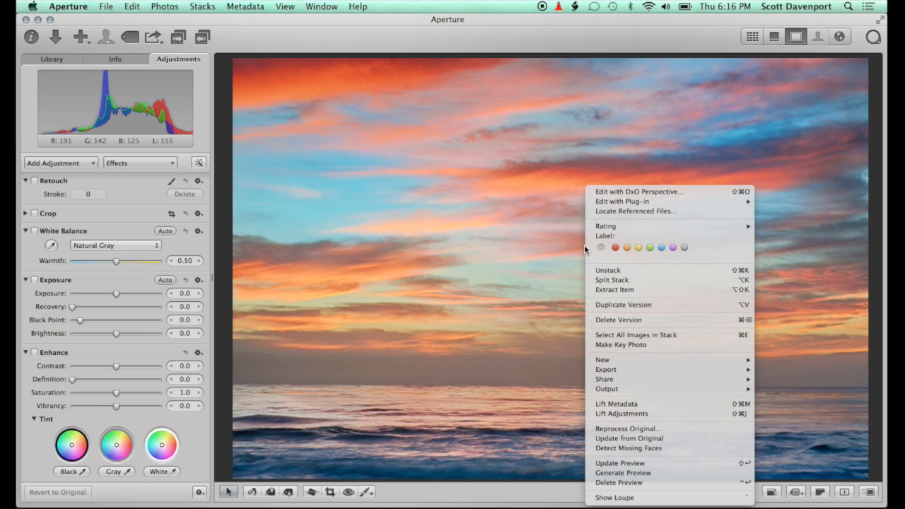
{"action": "mouse_move", "coordinate": [621, 203]}
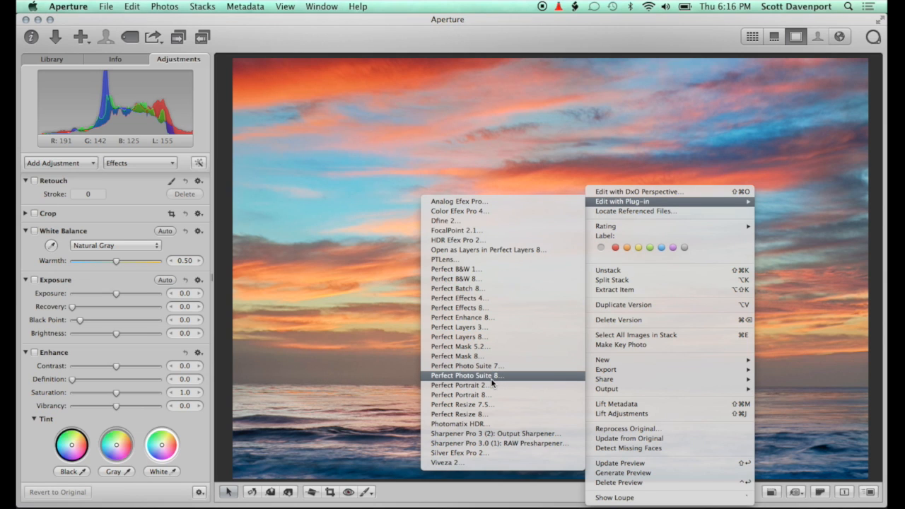
{"action": "key", "text": "super+Tab"}
{"action": "key", "text": "super+Tab"}
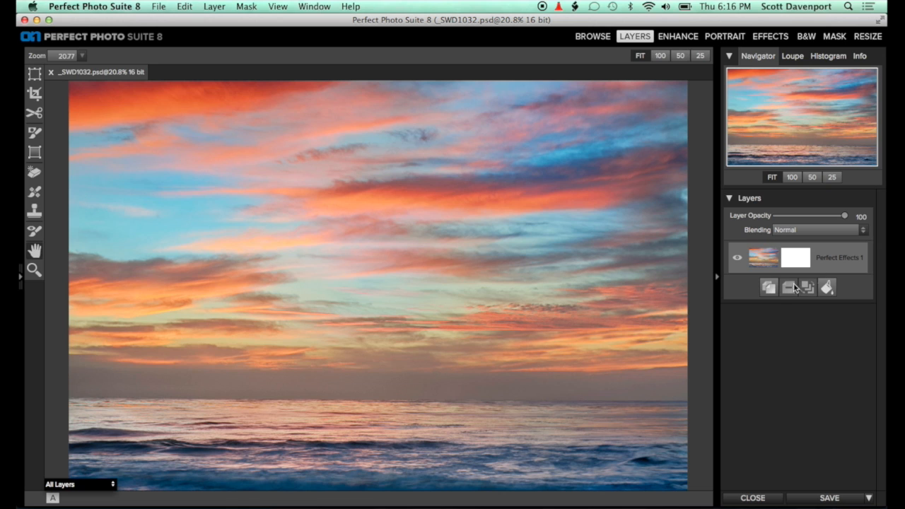
- Duplicate the photo layer and lower the copy's opacity so the original beneath shows through
{"action": "left_click", "coordinate": [769, 289]}
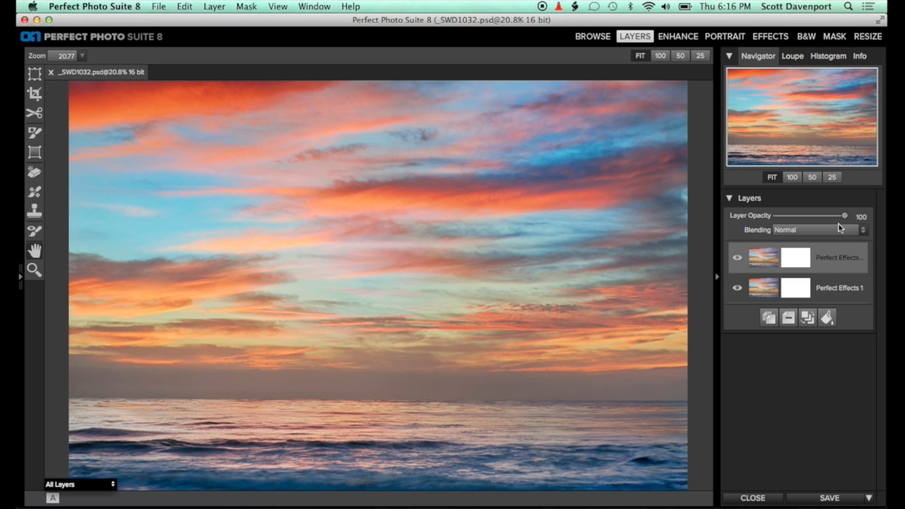
{"action": "left_click_drag", "start_coordinate": [839, 216], "coordinate": [803, 219]}
- Stretch the lower layer downward from its bottom edge to a height of about 3493, keeping the width, and apply the transform
{"action": "left_click", "coordinate": [825, 289]}
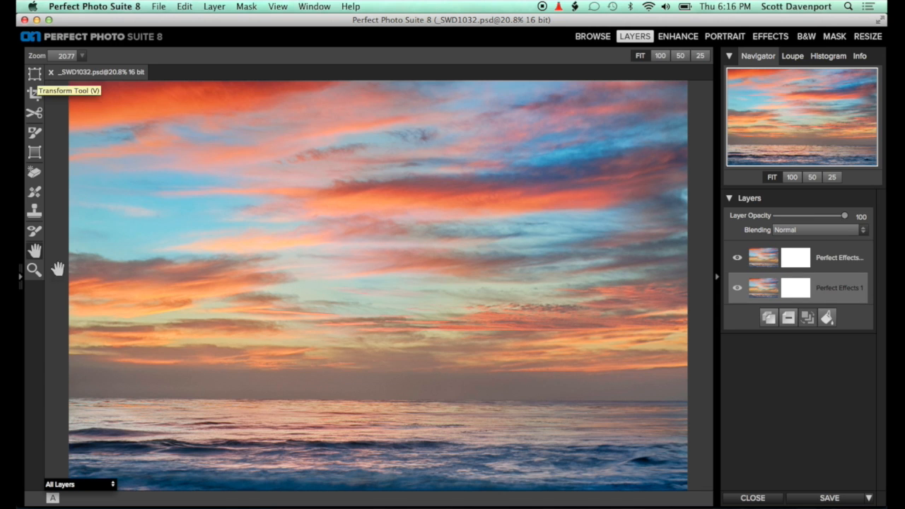
{"action": "left_click", "coordinate": [34, 269]}
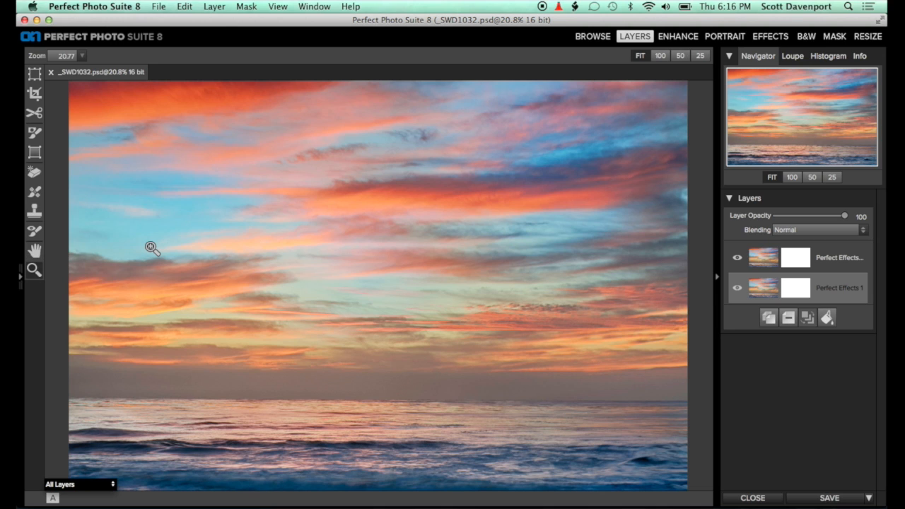
{"action": "left_click", "coordinate": [151, 248], "text": "alt"}
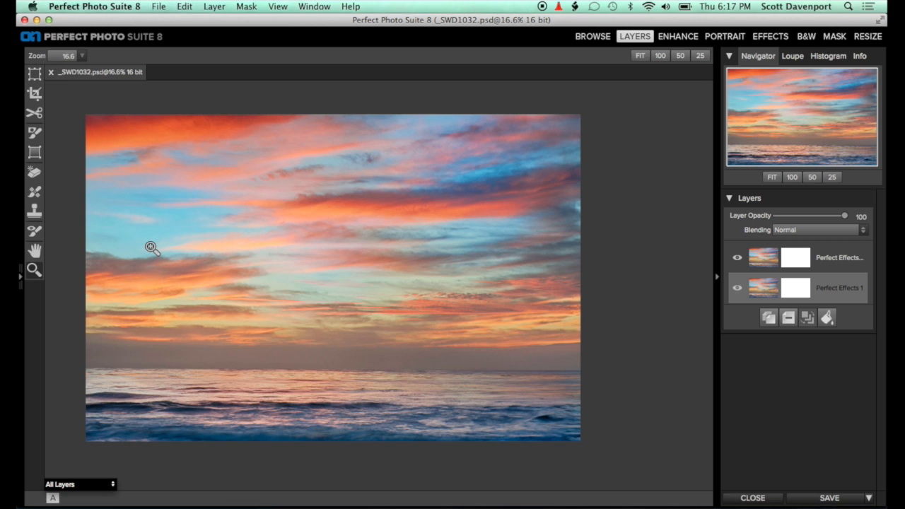
{"action": "left_click", "coordinate": [38, 77]}
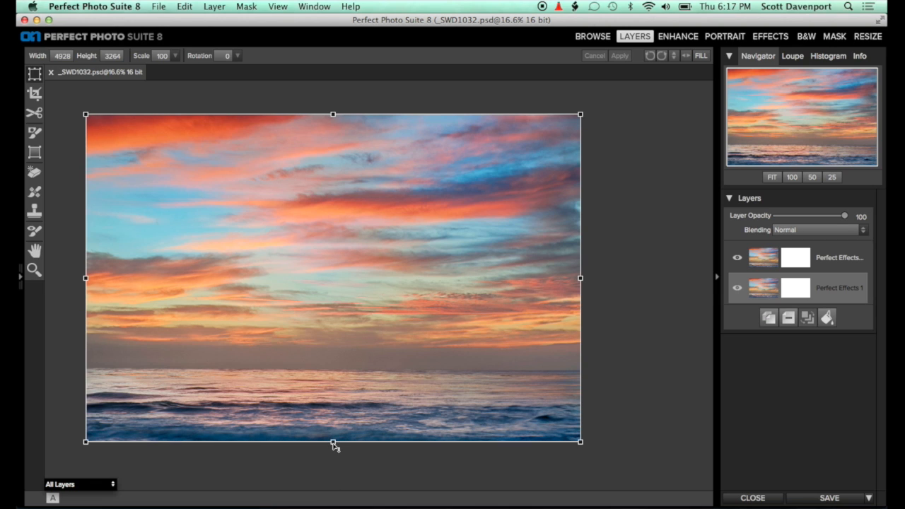
{"action": "left_click_drag", "start_coordinate": [335, 446], "coordinate": [335, 470]}
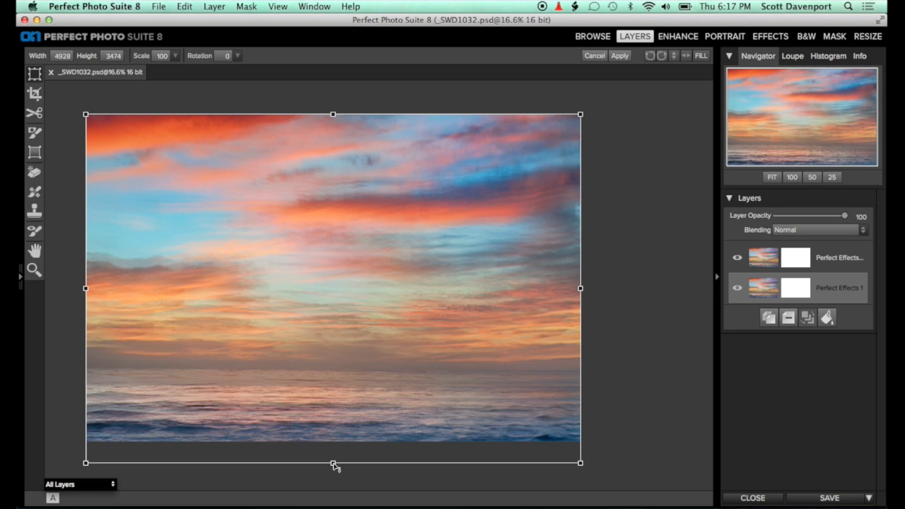
{"action": "left_click_drag", "start_coordinate": [335, 465], "coordinate": [335, 469]}
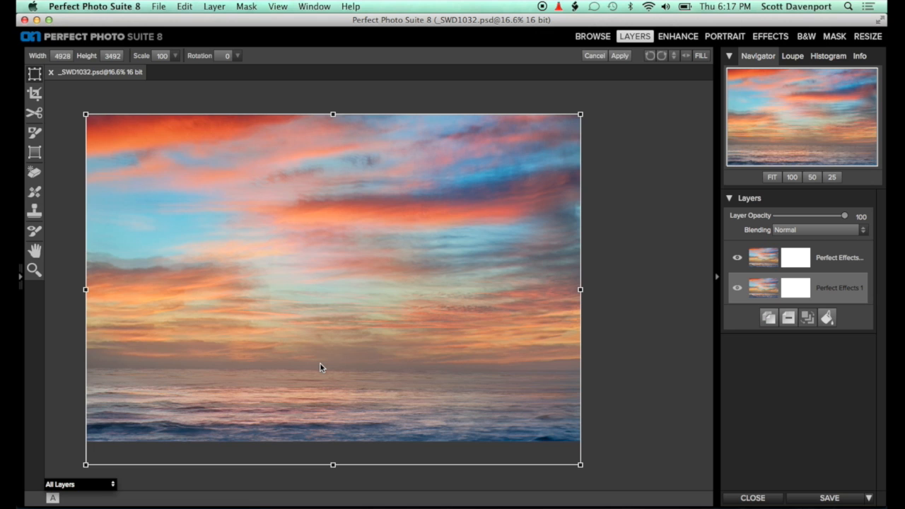
{"action": "left_click", "coordinate": [622, 58]}
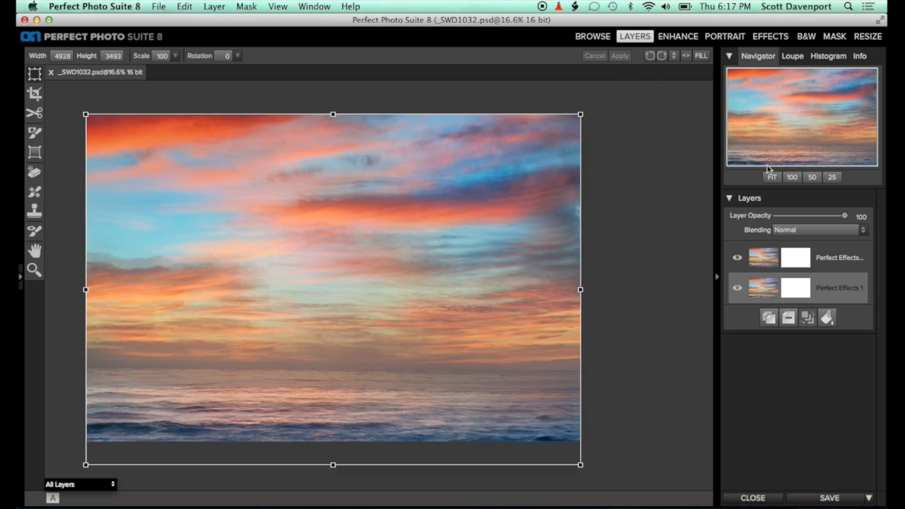
- Restore the upper layer's opacity to 100
{"action": "left_click", "coordinate": [825, 261]}
{"action": "left_click", "coordinate": [805, 215]}
{"action": "left_click_drag", "start_coordinate": [805, 217], "coordinate": [846, 216]}
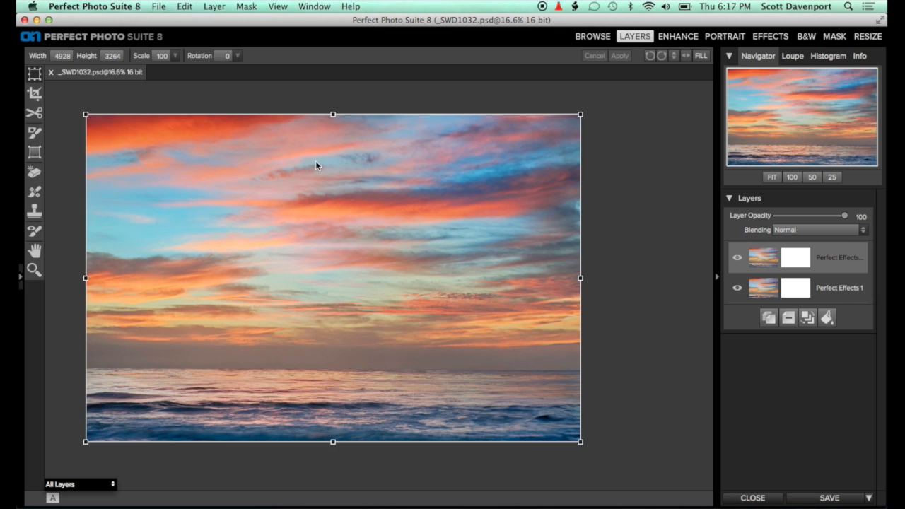
- Mask out the upper layer's sky with a Linear Top gradient aligned to the horizon, using a feather of 7
{"action": "left_click", "coordinate": [35, 151]}
{"action": "left_click", "coordinate": [347, 179]}
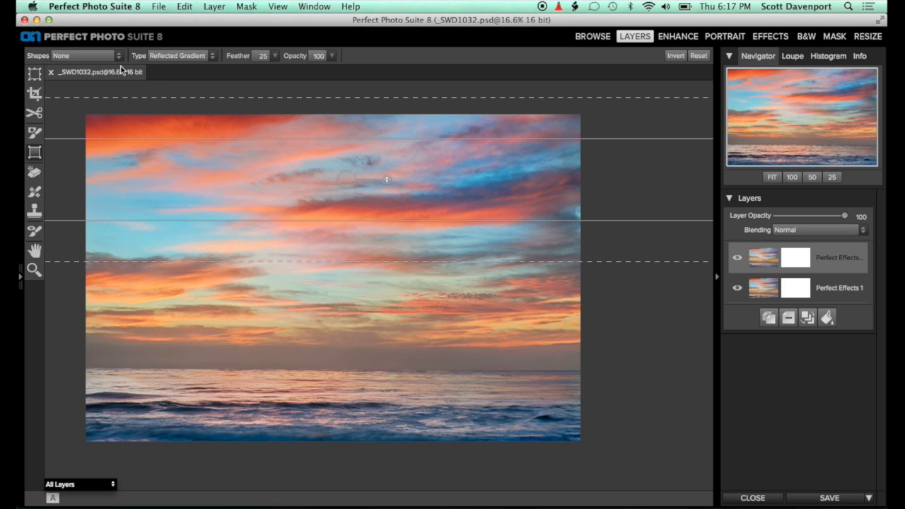
{"action": "left_click", "coordinate": [110, 55]}
{"action": "left_click", "coordinate": [108, 95]}
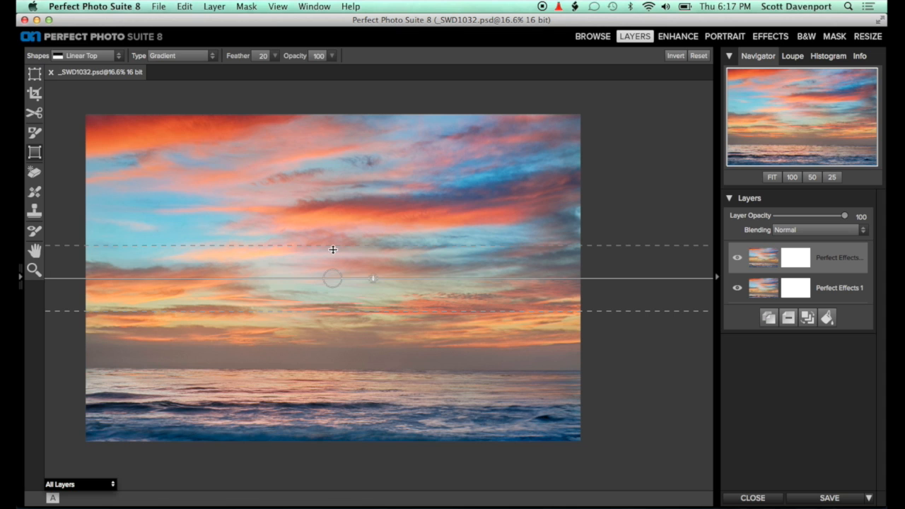
{"action": "left_click_drag", "start_coordinate": [334, 250], "coordinate": [333, 367]}
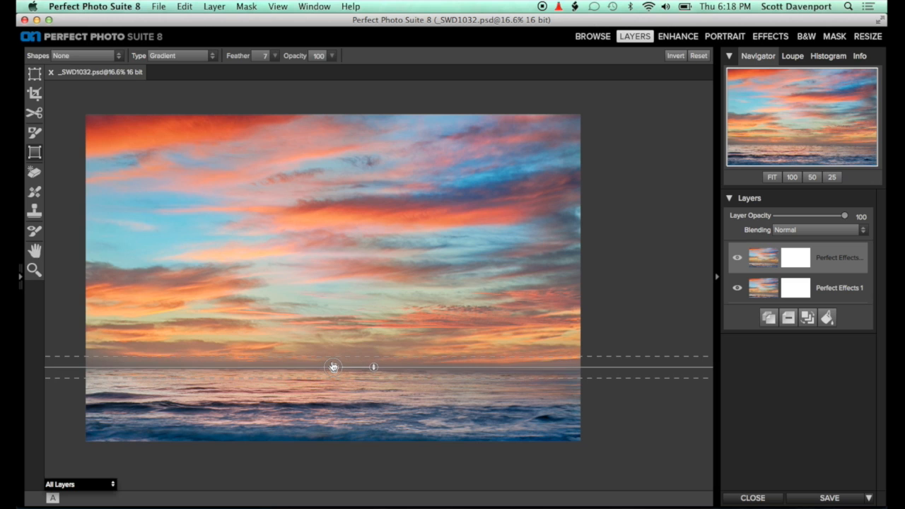
{"action": "left_click", "coordinate": [834, 260]}
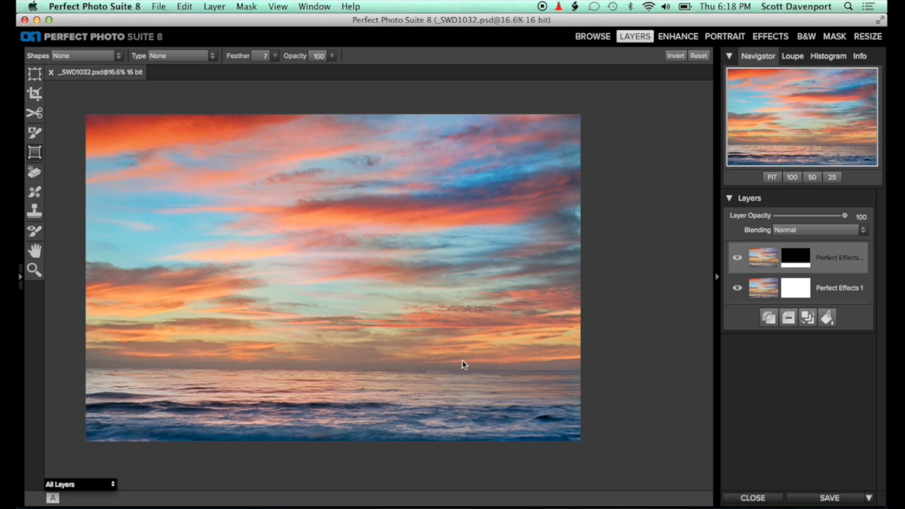
- Toggle the masked upper layer's visibility to compare the horizon with and without it
{"action": "left_click", "coordinate": [738, 259]}
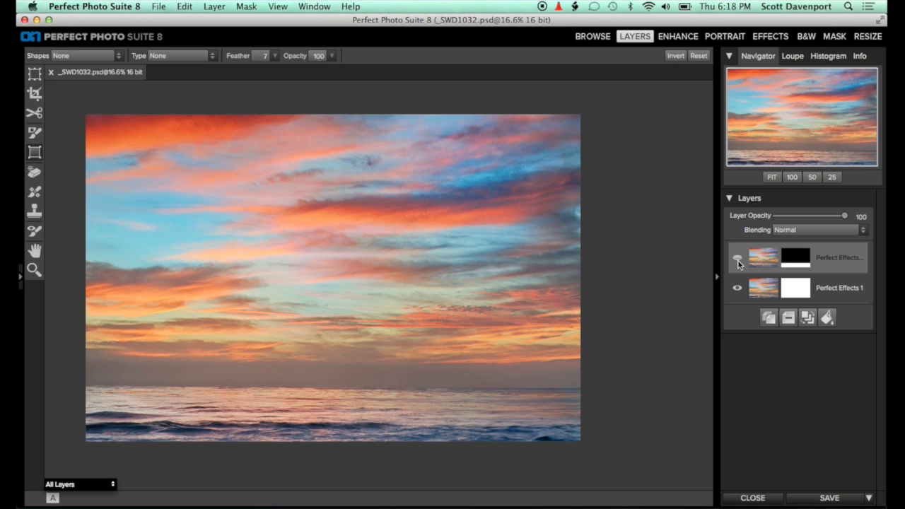
{"action": "left_click", "coordinate": [737, 259]}
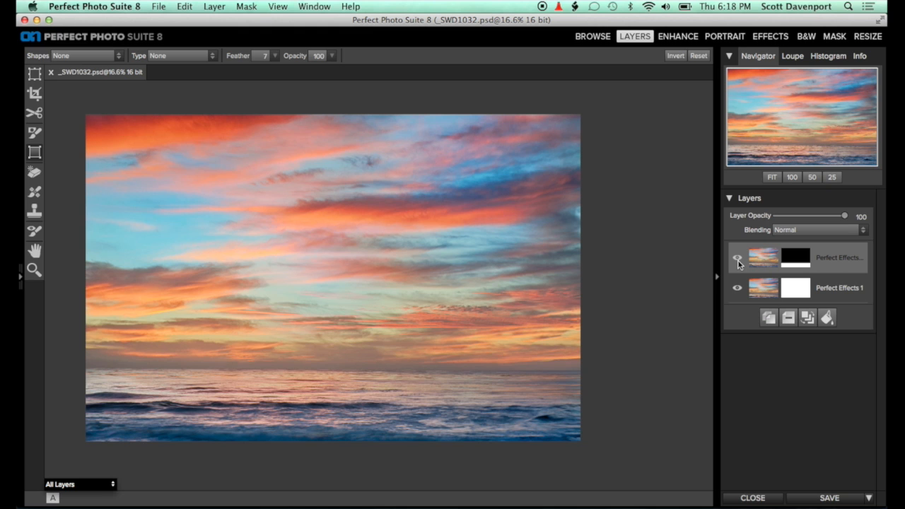
{"action": "left_click", "coordinate": [738, 259]}
{"action": "left_click", "coordinate": [738, 259]}
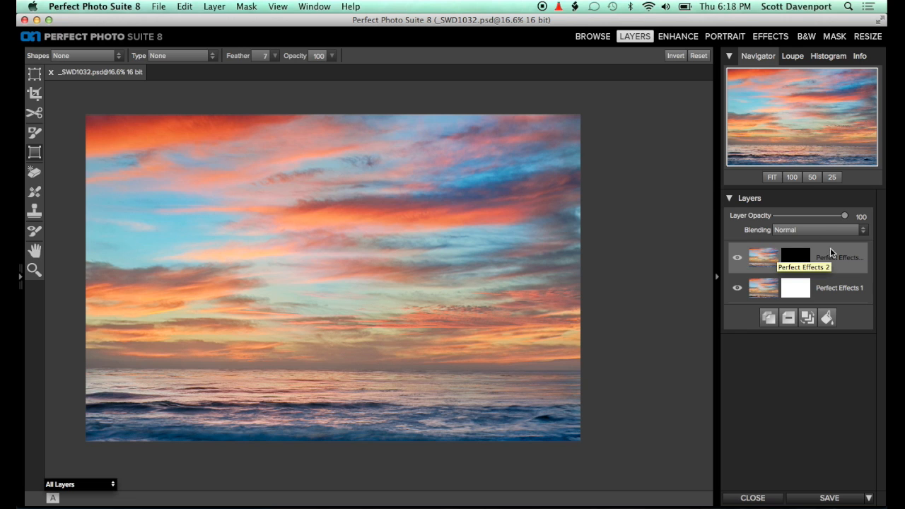
- Take the masked layer into Effects and add a Vignette filter with the Big Softy preset
{"action": "left_click", "coordinate": [771, 37]}
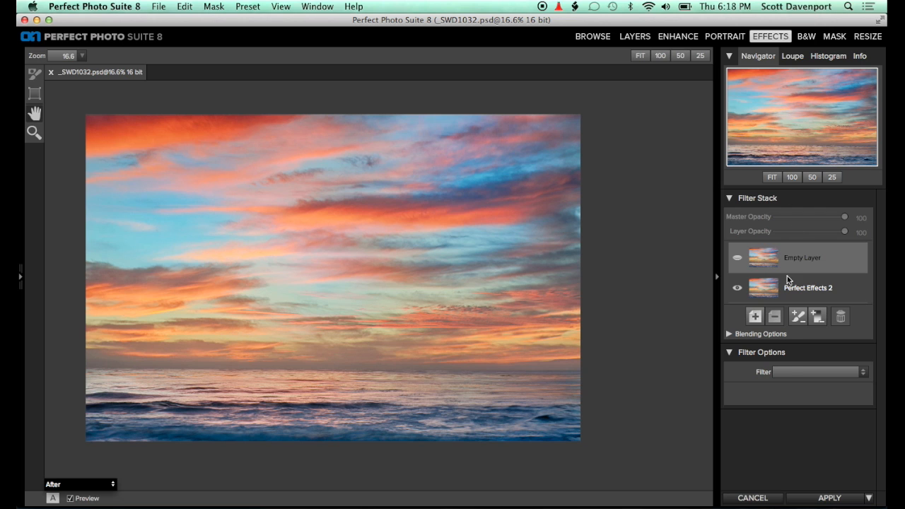
{"action": "left_click", "coordinate": [789, 372]}
{"action": "left_click", "coordinate": [791, 352]}
{"action": "left_click", "coordinate": [790, 438]}
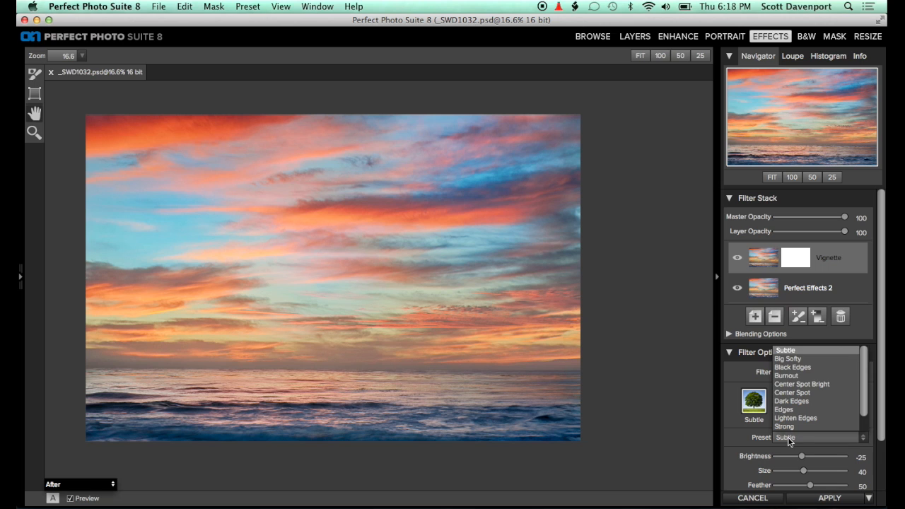
{"action": "left_click", "coordinate": [800, 360]}
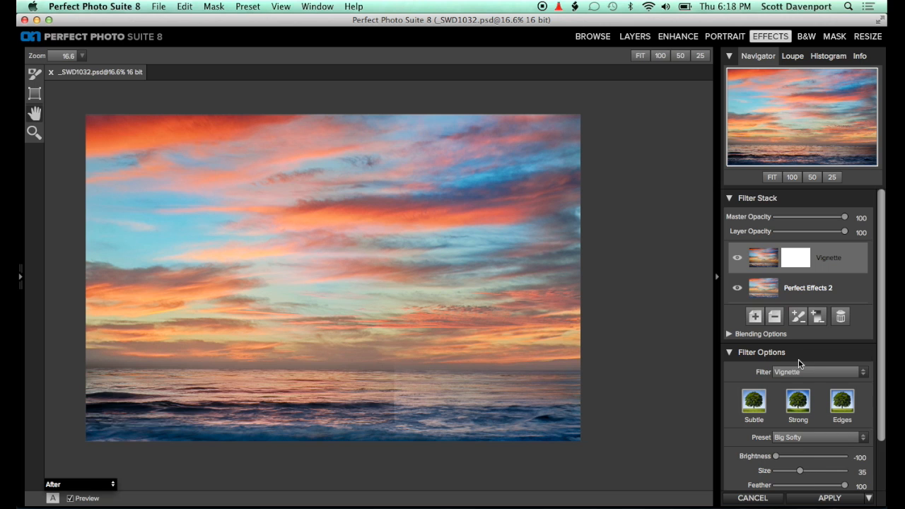
- Set the vignette's size to 58 with the feather temporarily at 0, return the feather to 100, and compare the vignette off and on
{"action": "scroll", "coordinate": [877, 288], "scroll_direction": "down", "scroll_amount": 3}
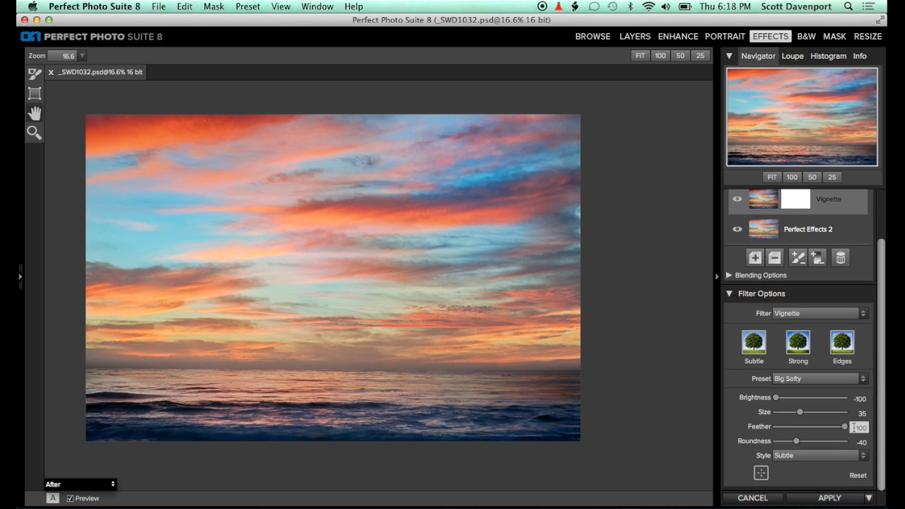
{"action": "left_click_drag", "start_coordinate": [843, 426], "coordinate": [766, 427]}
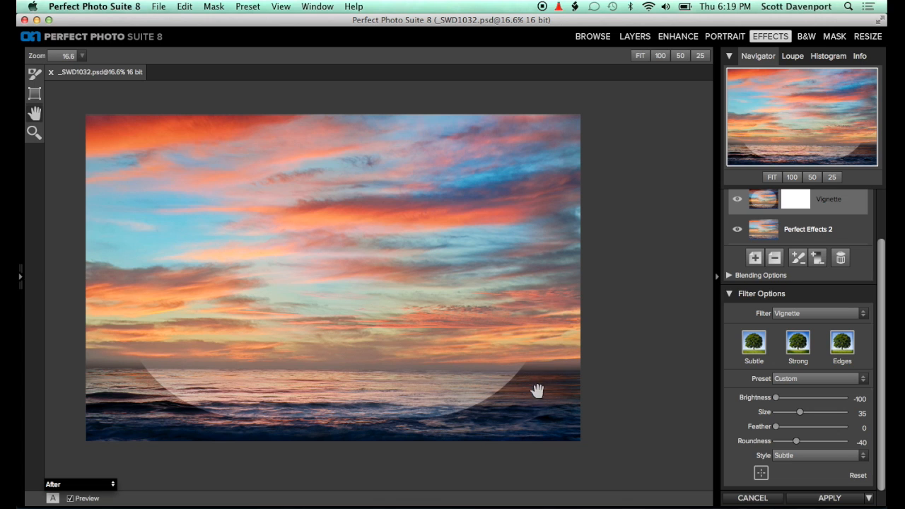
{"action": "left_click_drag", "start_coordinate": [801, 413], "coordinate": [819, 418]}
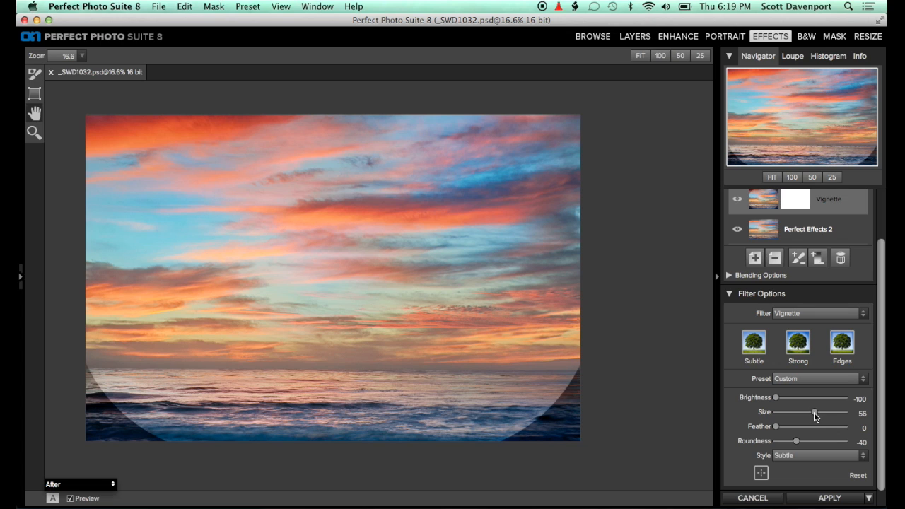
{"action": "left_click_drag", "start_coordinate": [814, 412], "coordinate": [846, 427]}
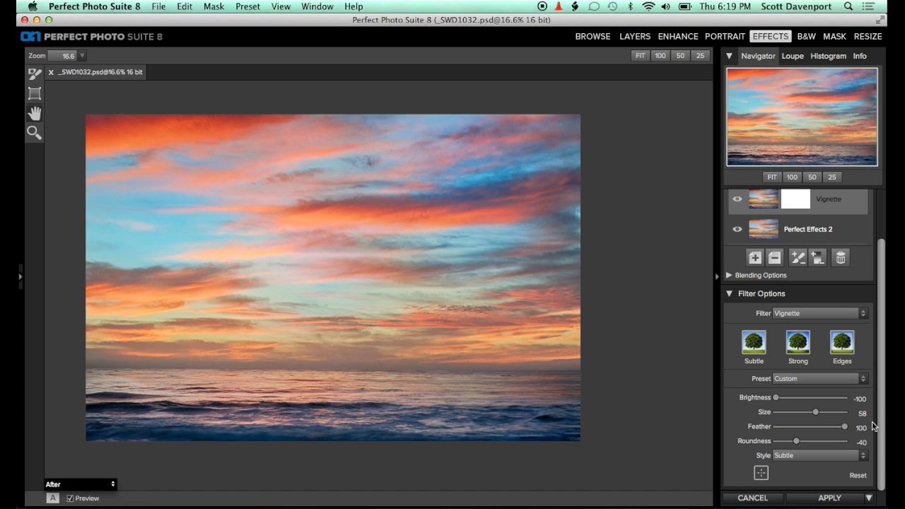
{"action": "left_click", "coordinate": [738, 200]}
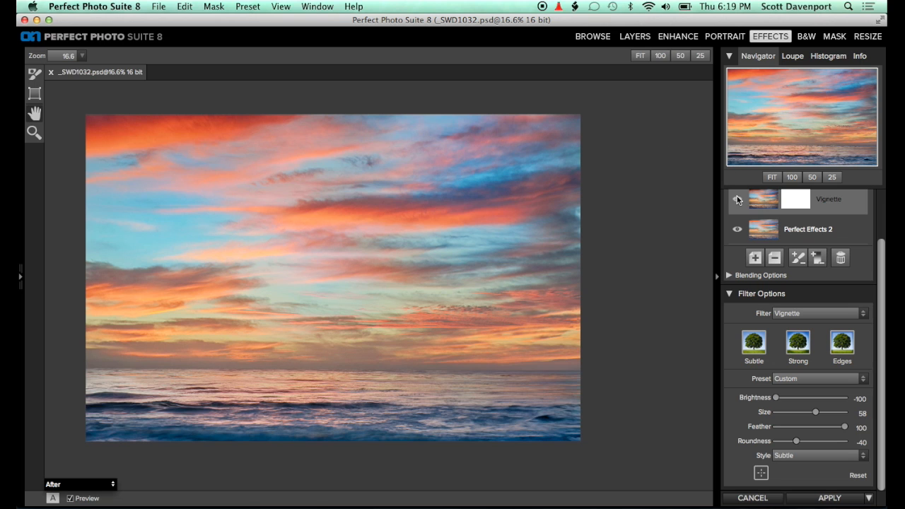
{"action": "left_click", "coordinate": [738, 200]}
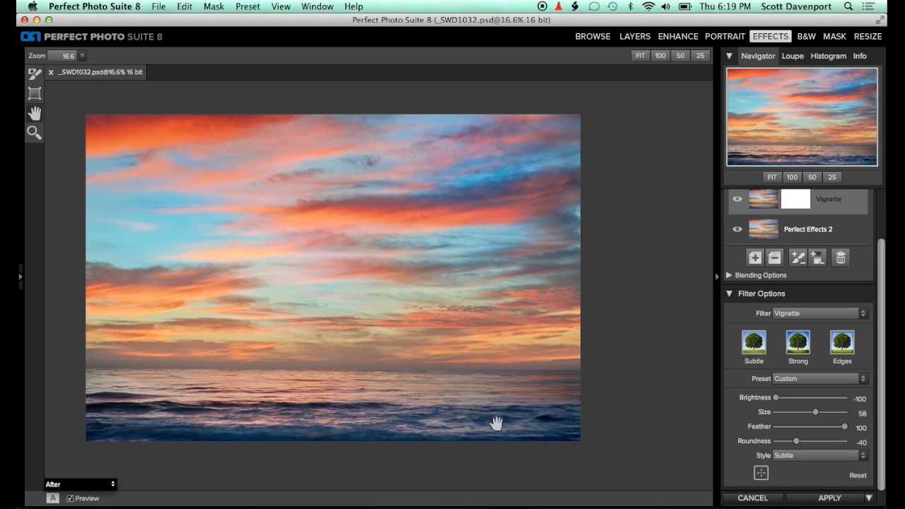